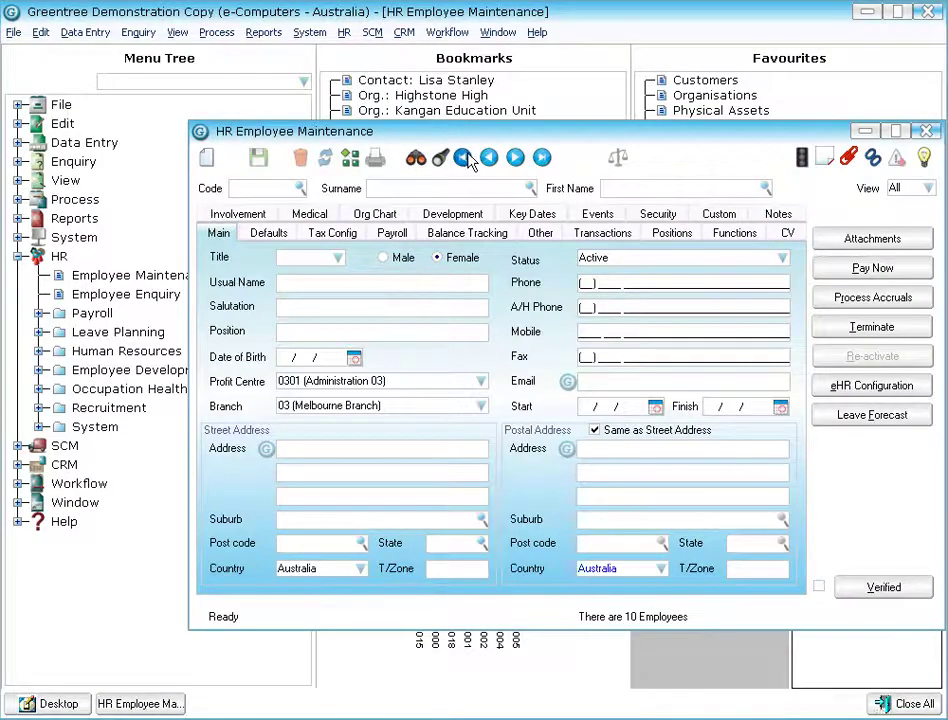
Load the first employee record and inspect its profit centre details.
left_click(463, 158)
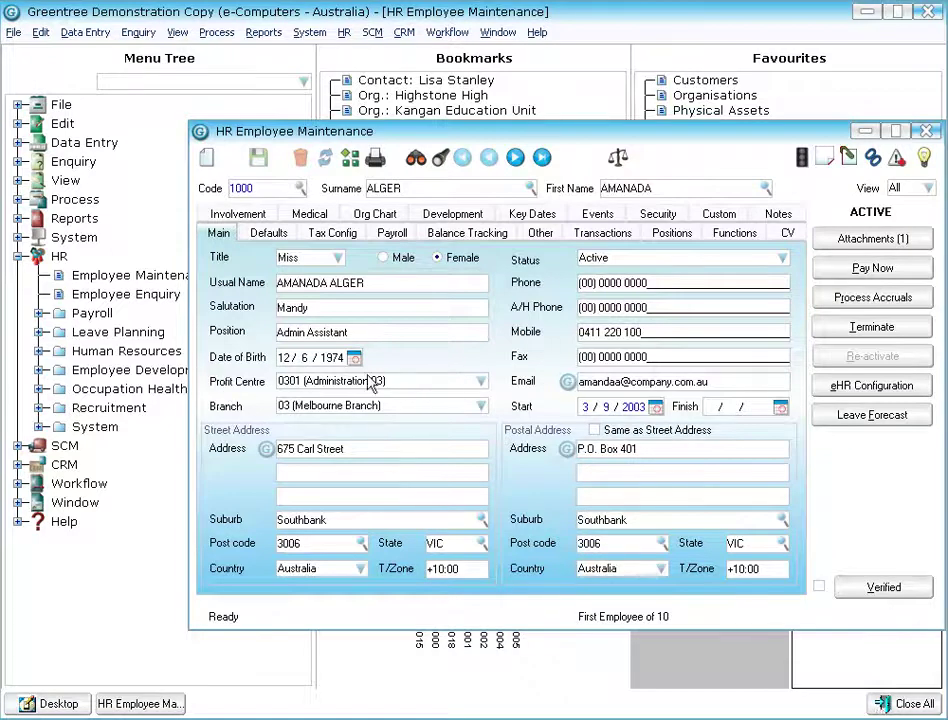
double_click(459, 386)
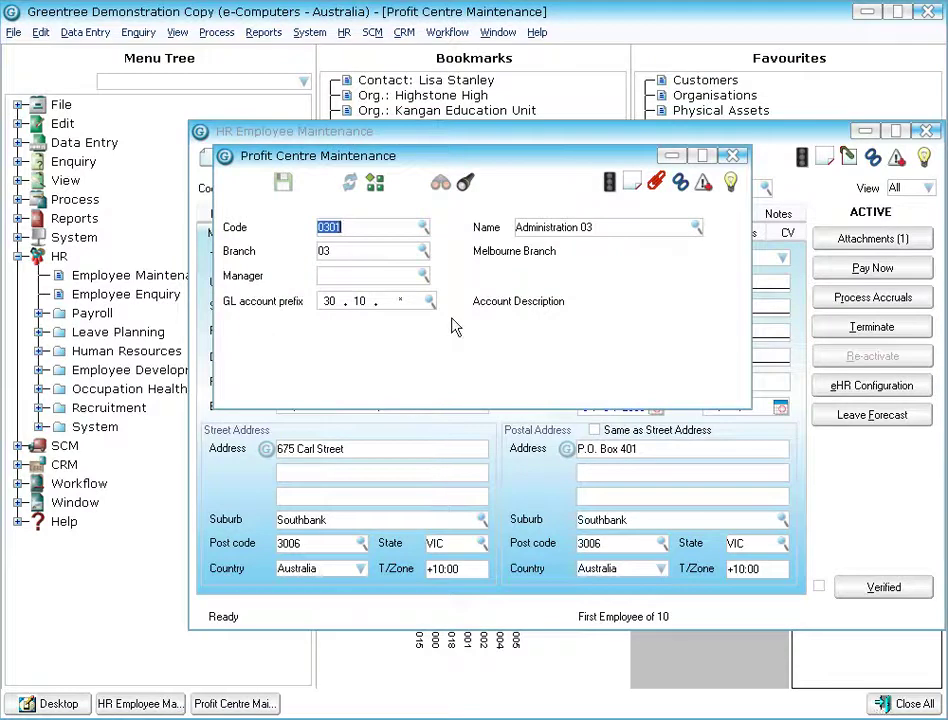
left_click(733, 156)
Review the payroll pay transactions, including the A01 Car Allowance of 30.0000 with expense mask 2510.
left_click(389, 238)
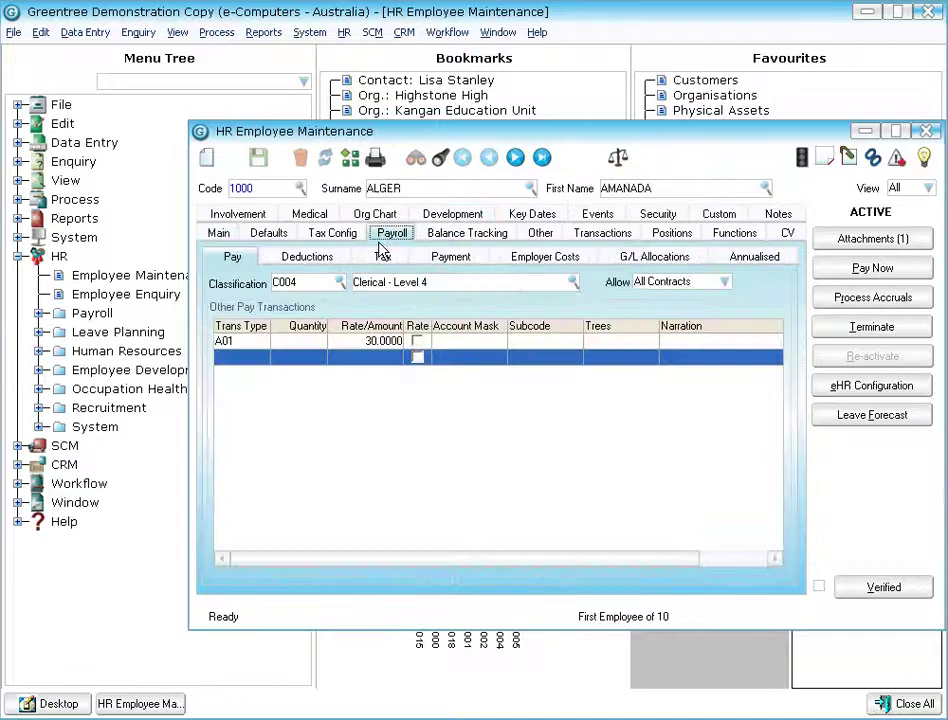
double_click(226, 342)
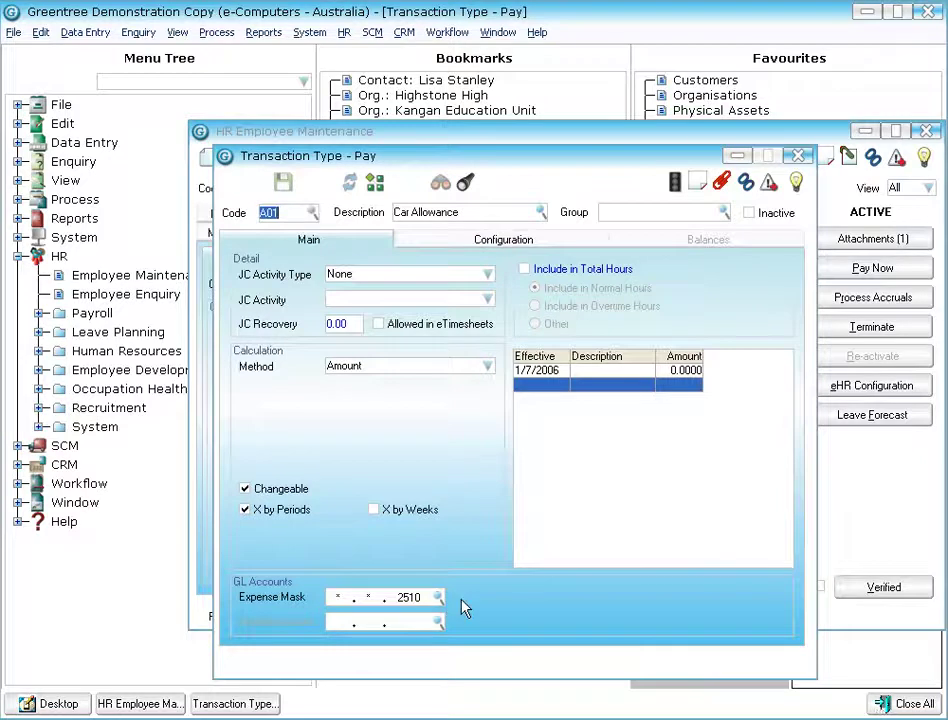
double_click(228, 165)
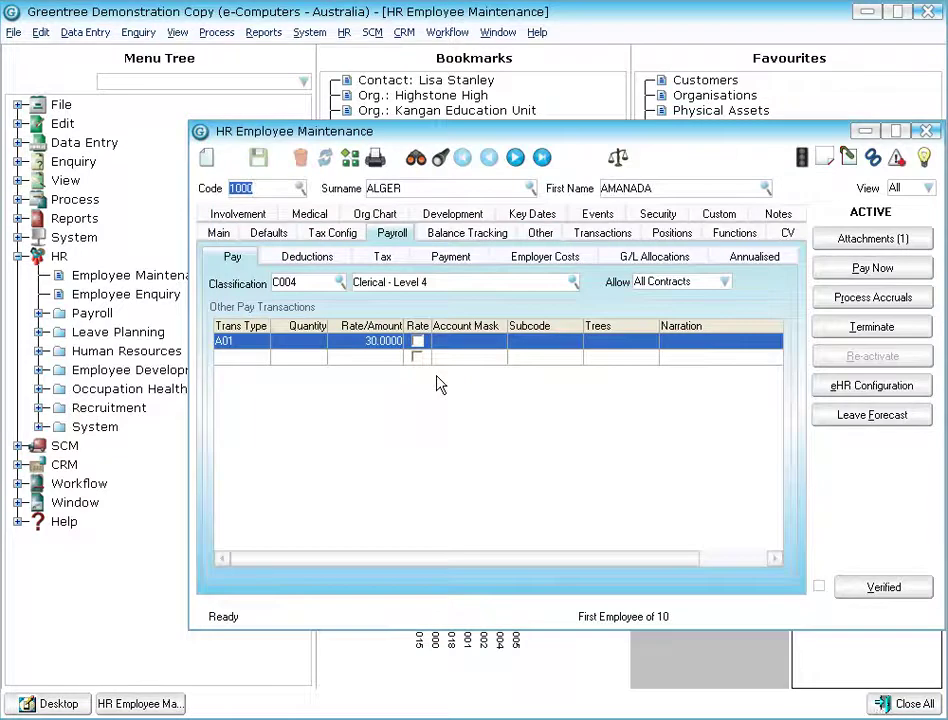
Show the G/L allocations splitting pay 40/60 across accounts 30008 and 20002.
left_click(655, 259)
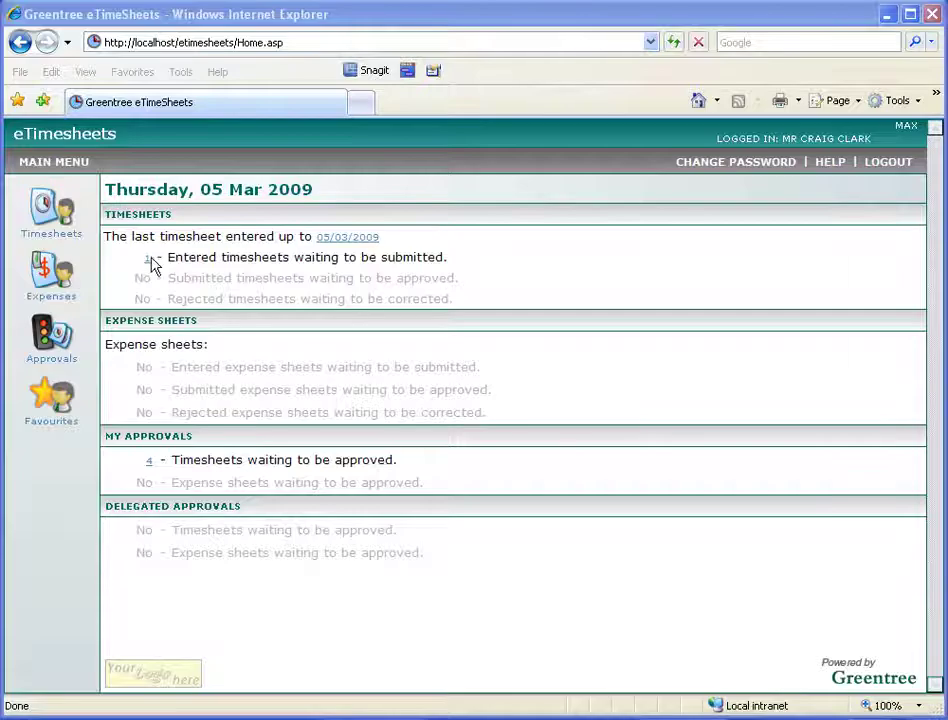
Open the entered timesheet for week ending 08/07/2009 from the eTimesheets home page.
left_click(152, 262)
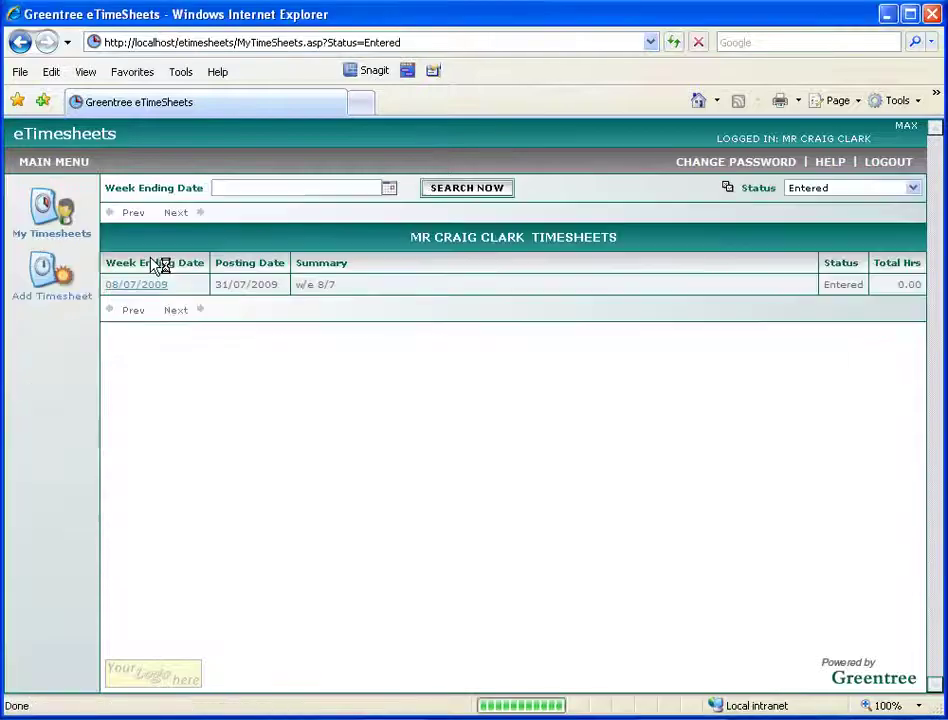
left_click(124, 286)
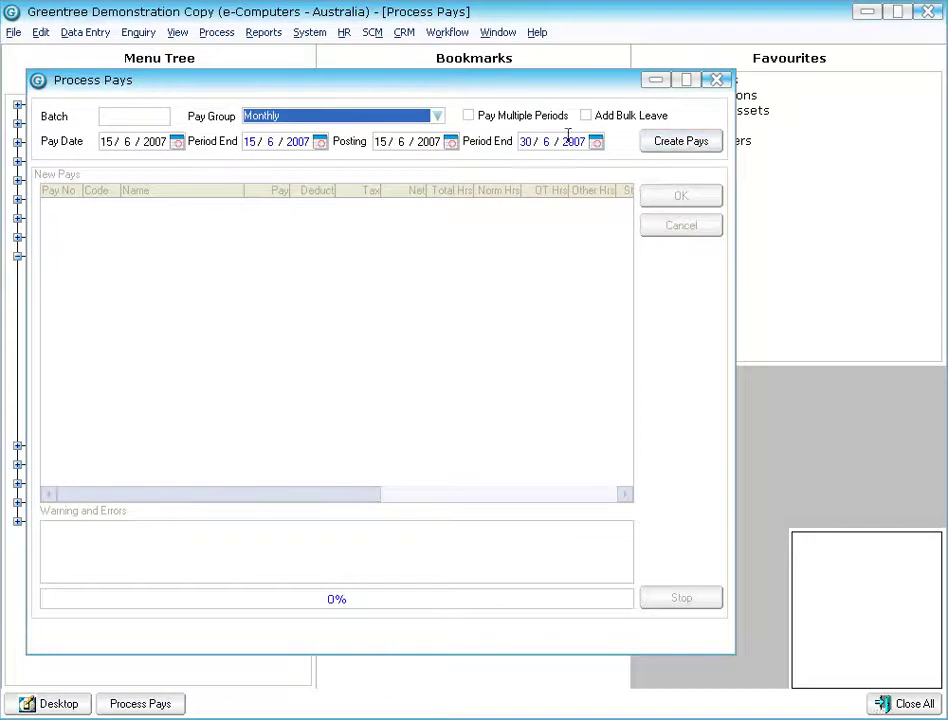
Create the 3 monthly pays for 15/6/2007 and accept them into a pay run.
left_click(683, 152)
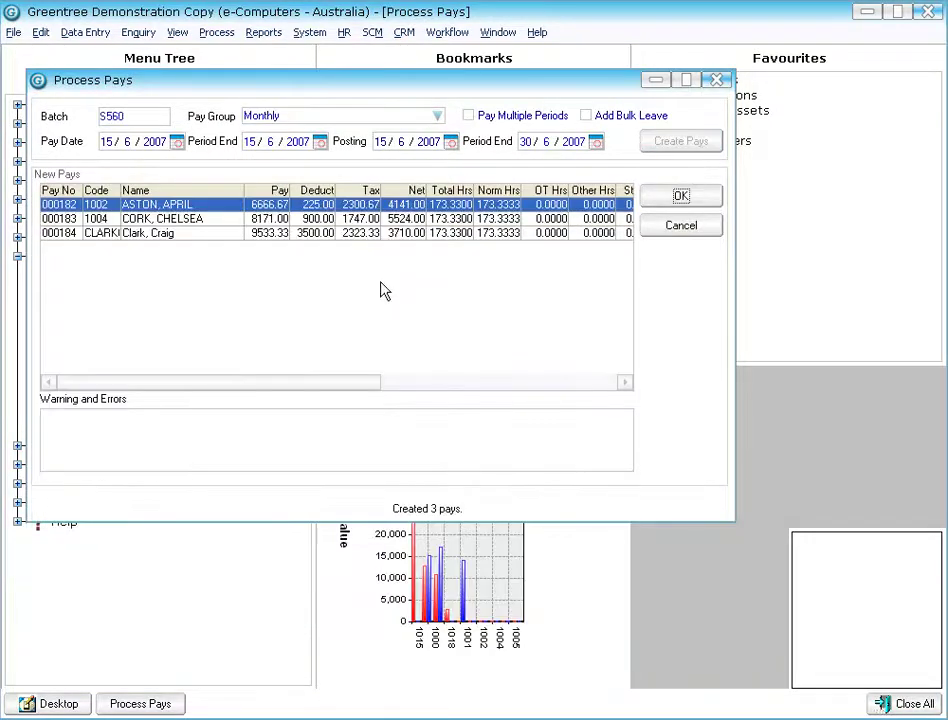
left_click(662, 200)
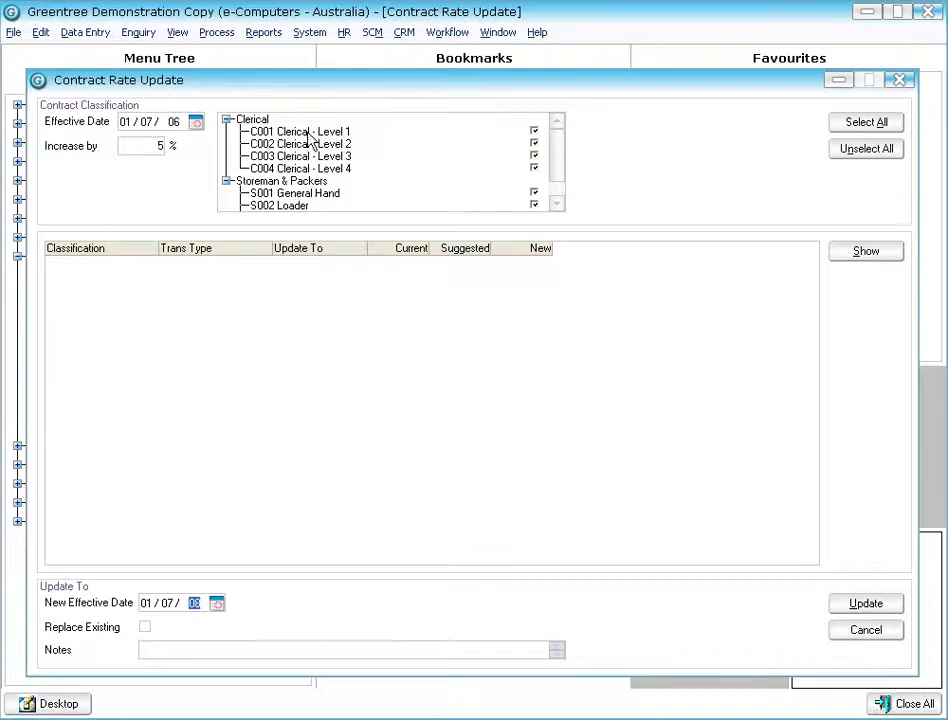
Show the 5% suggested rate increases for the clerical and storeman classifications.
left_click(866, 252)
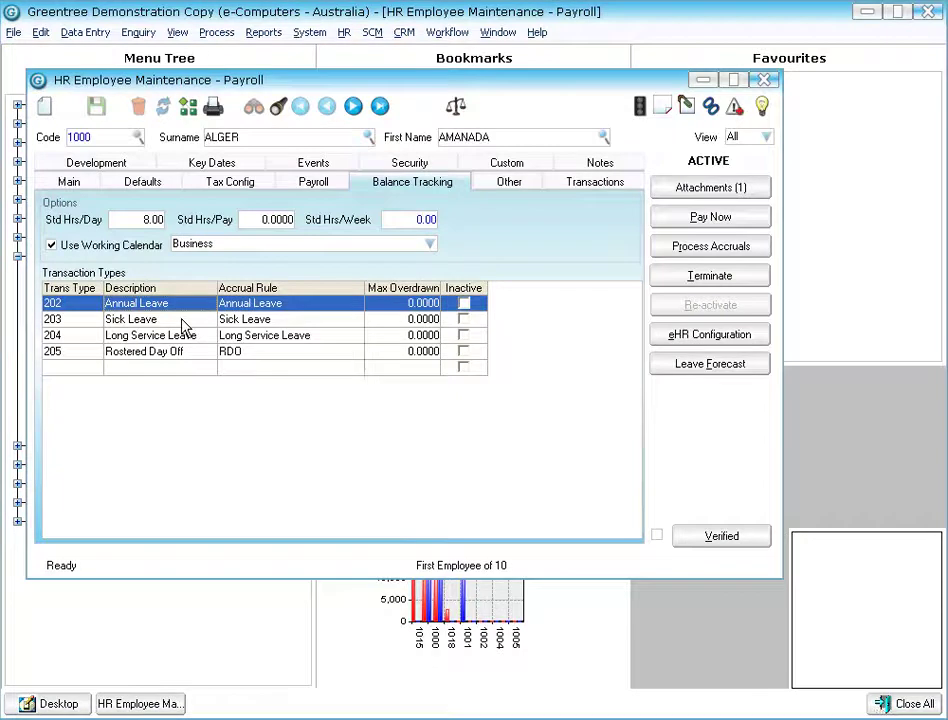
Step through the Sick Leave, Long Service Leave and Rostered Day Off rows, then the Annual Leave accrual rule.
left_click(184, 320)
left_click(197, 337)
left_click(197, 354)
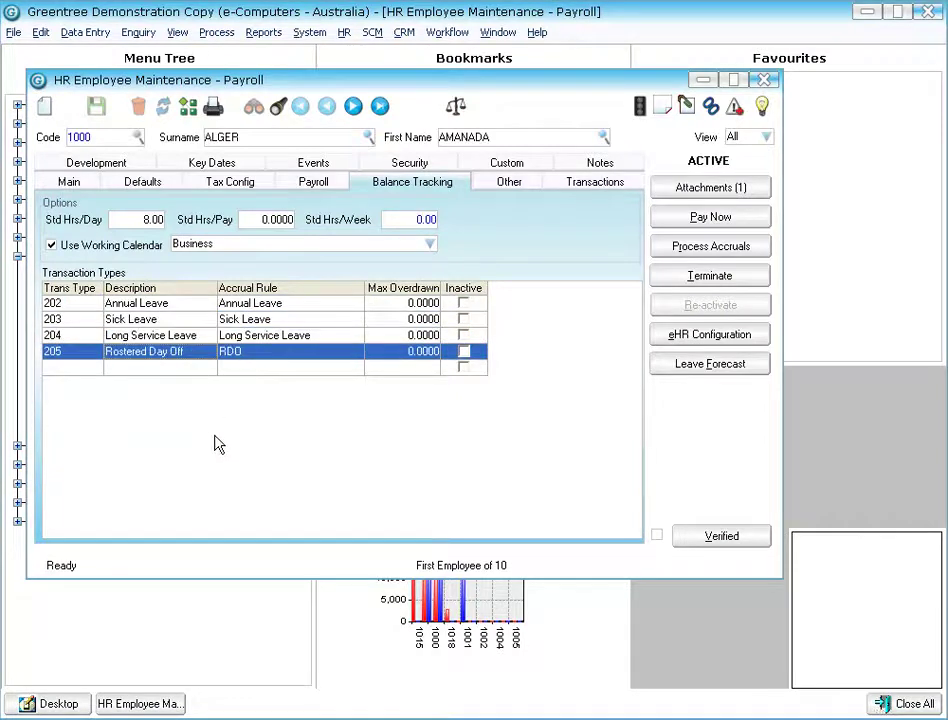
left_click(283, 304)
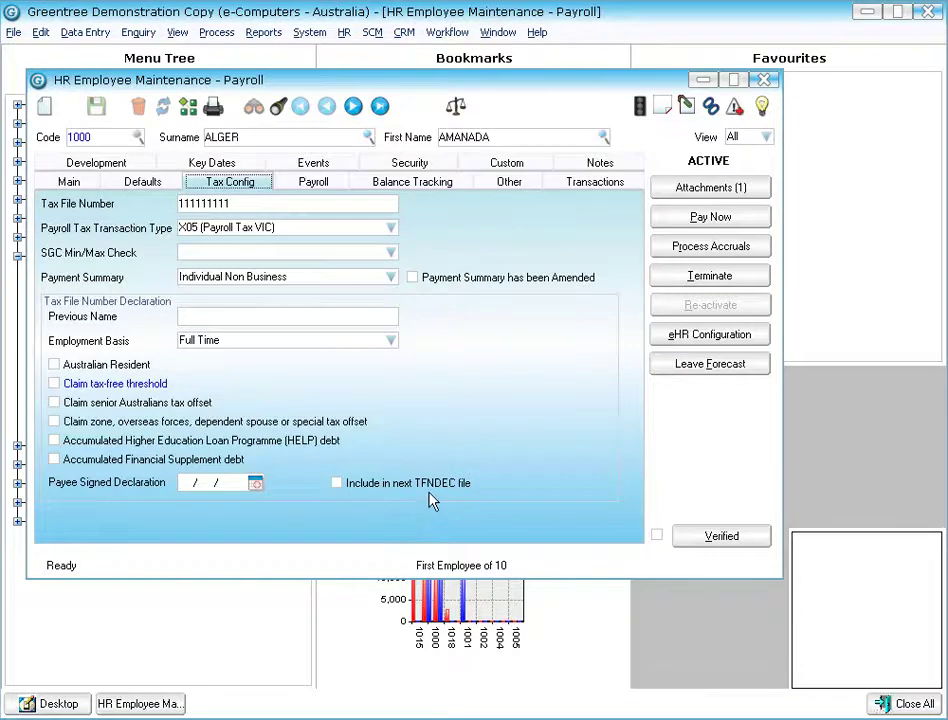
On the Payroll Tax sub-tab, list the available C07–C12 tax transaction codes.
left_click(329, 188)
left_click(97, 291)
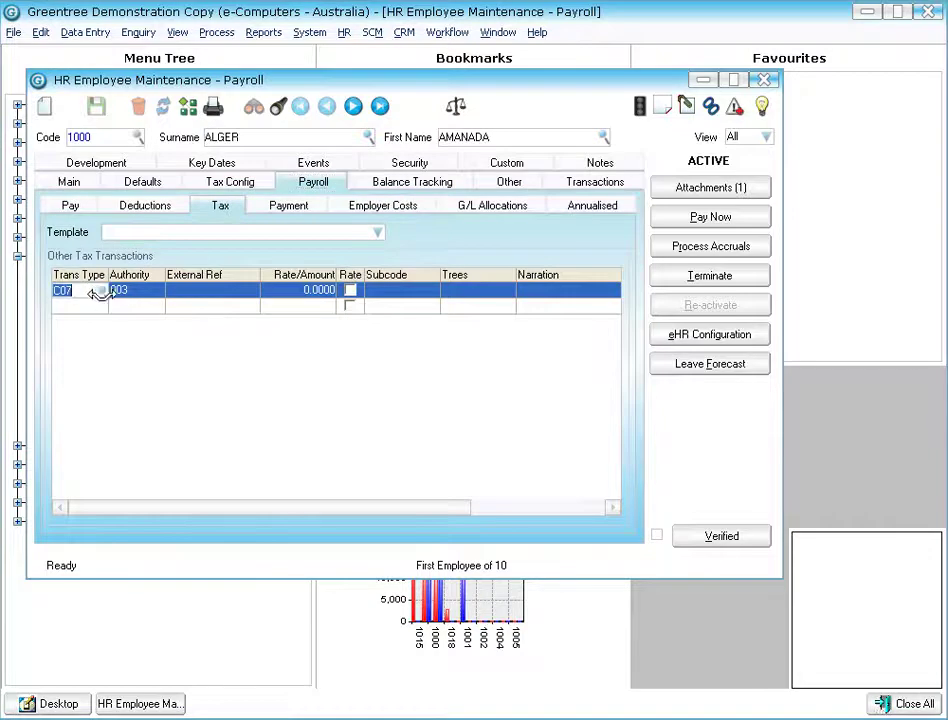
left_click(100, 291)
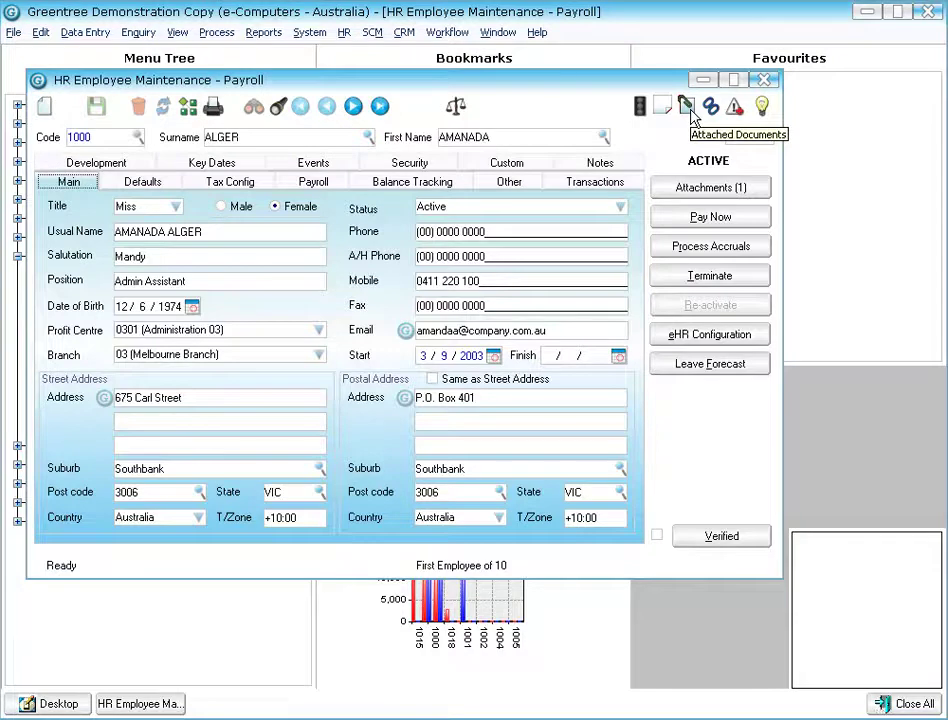
Open the employee's attached résumé, then close it and the Attachments list.
left_click(691, 113)
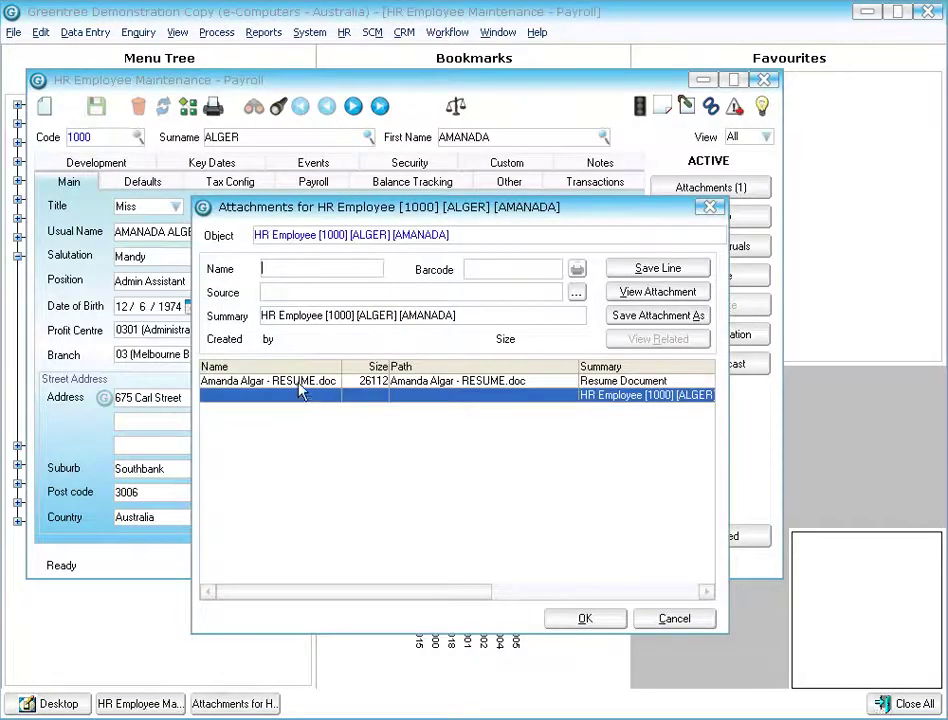
double_click(298, 383)
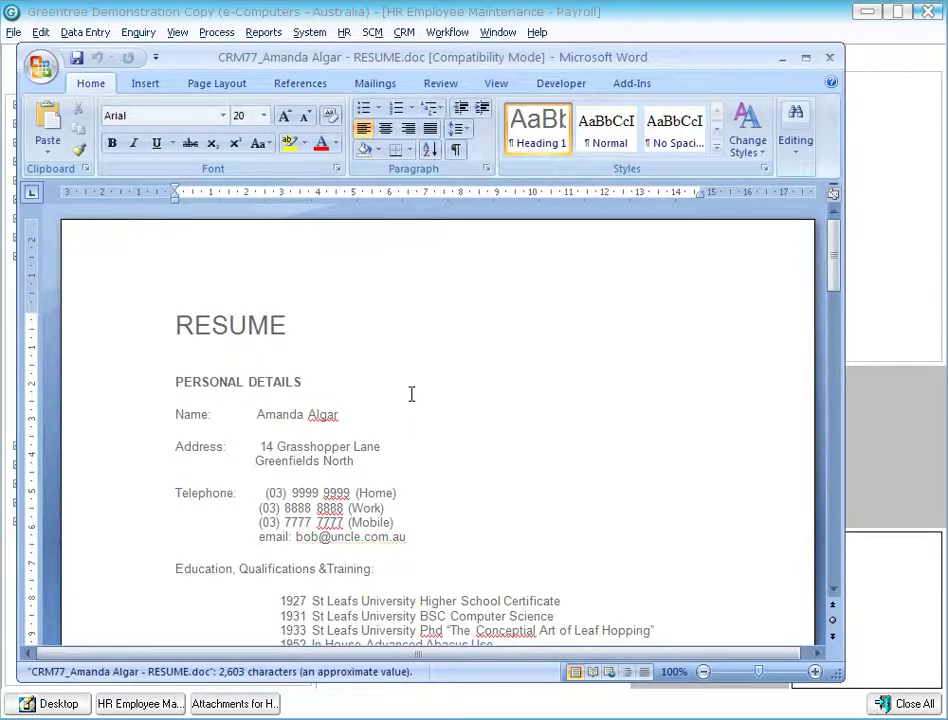
double_click(40, 66)
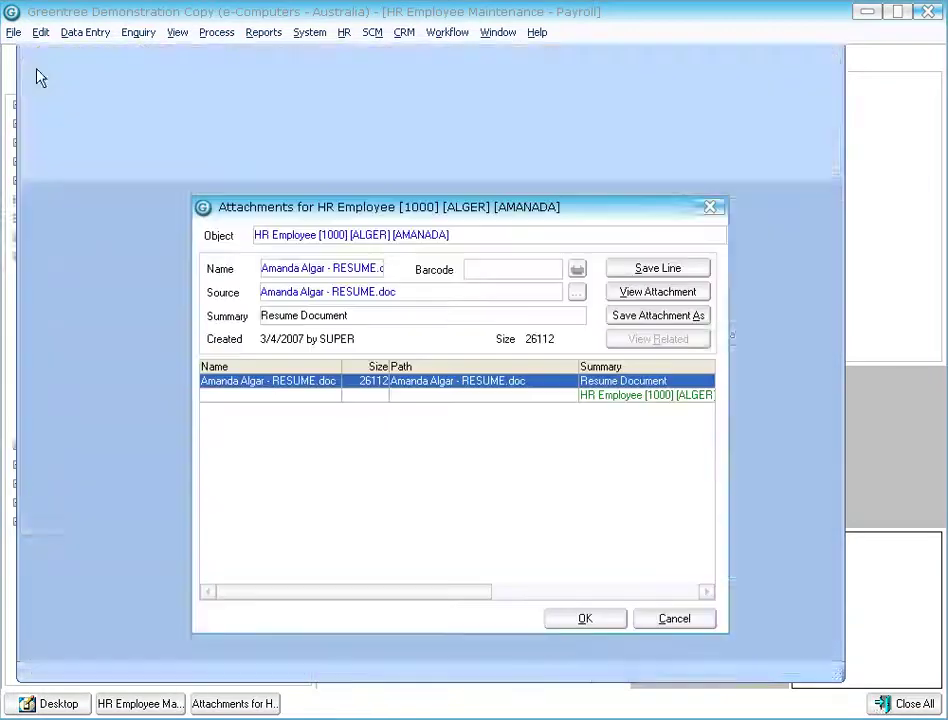
left_click(711, 208)
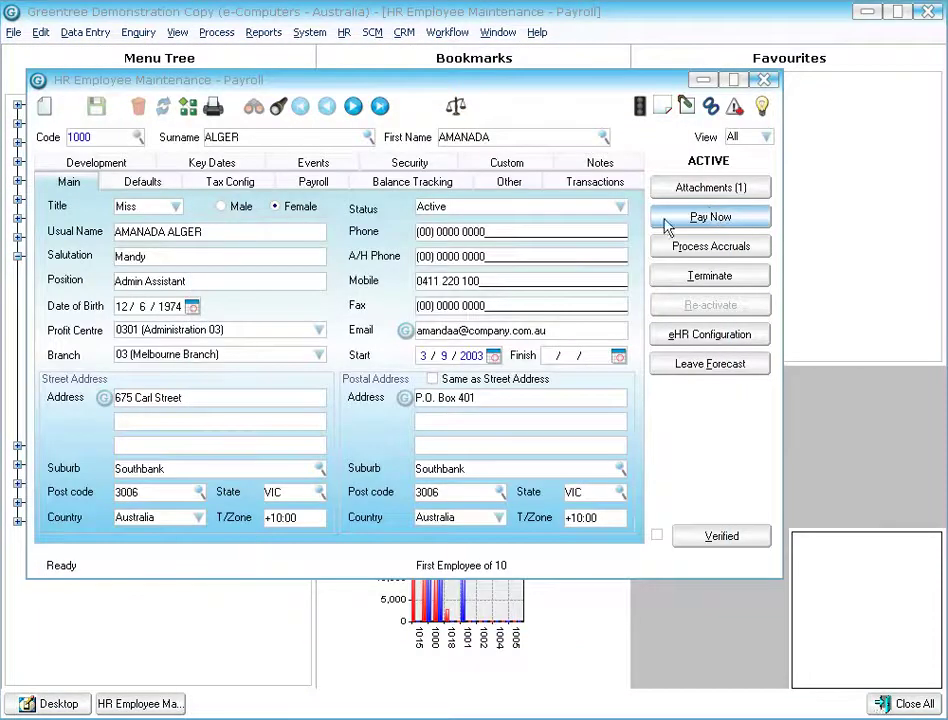
Review the employee's Key Dates, Events, Custom fields and Notes tabs.
left_click(257, 167)
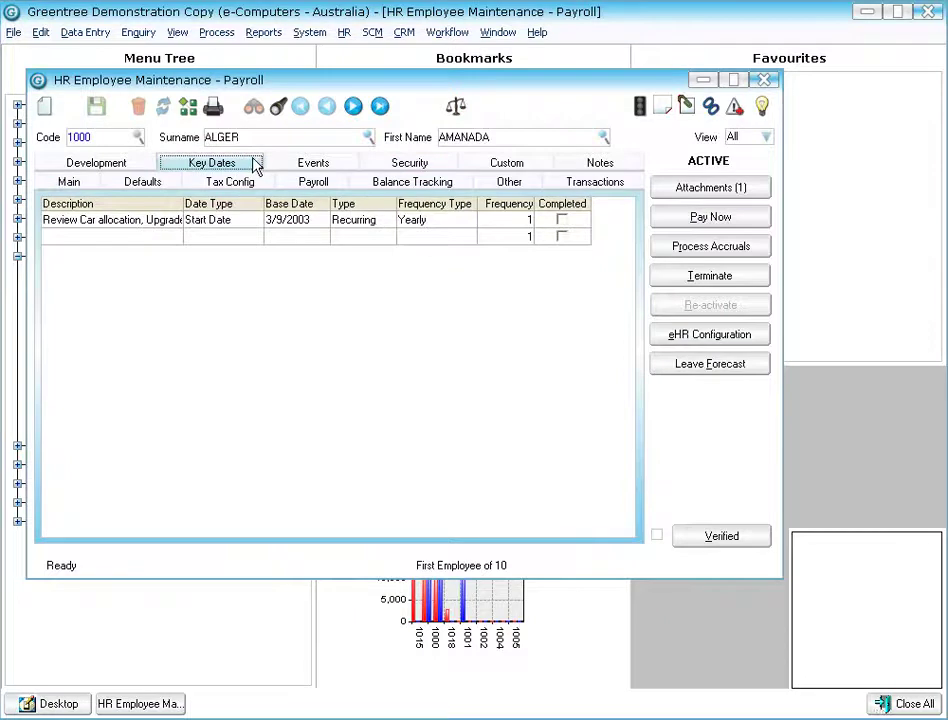
left_click(321, 168)
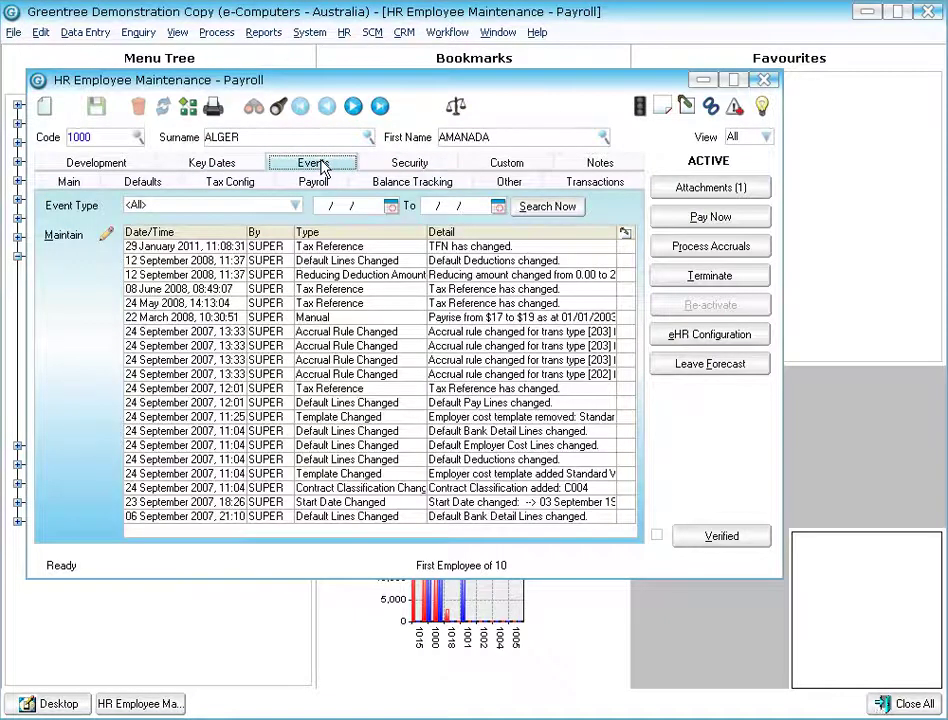
left_click(522, 167)
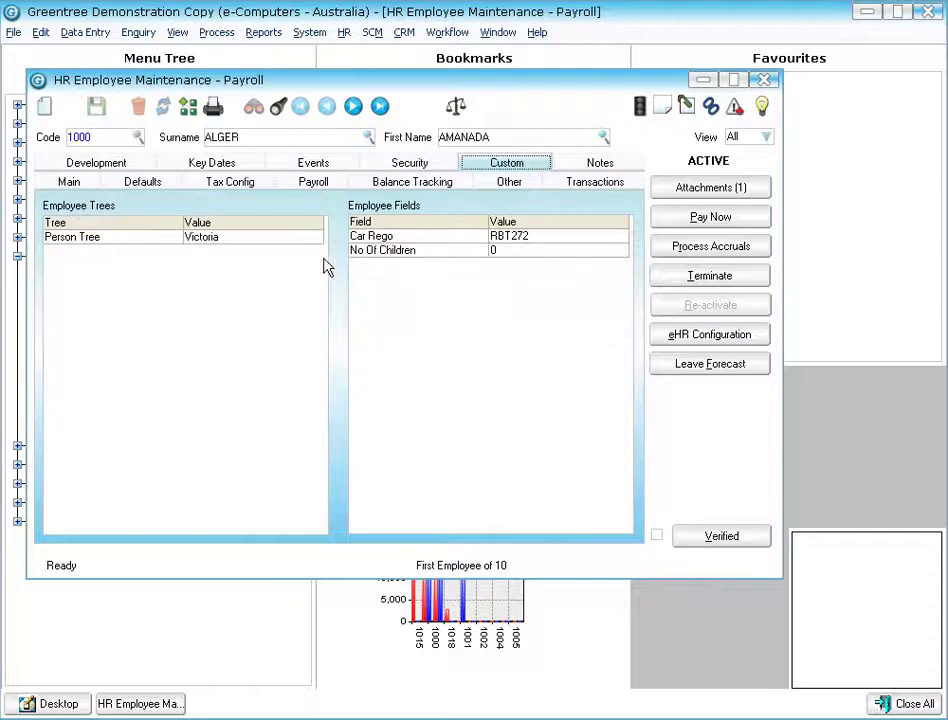
left_click(596, 164)
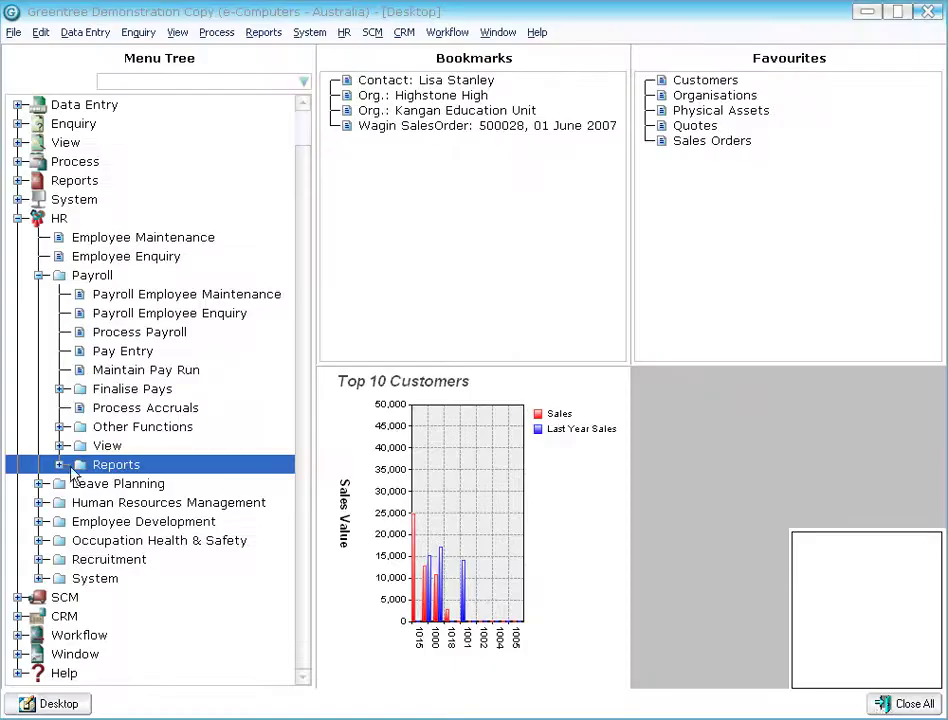
Expand the payroll reports list, browse it and open the Transaction Type report settings.
left_click(59, 465)
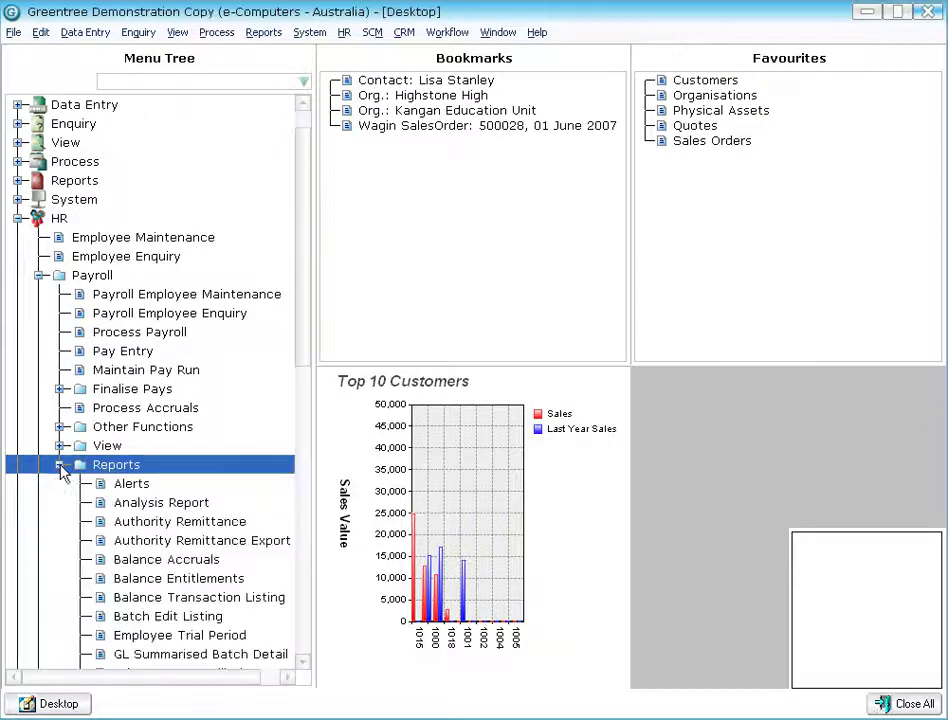
left_click_drag(307, 277, 318, 505)
left_click(158, 580)
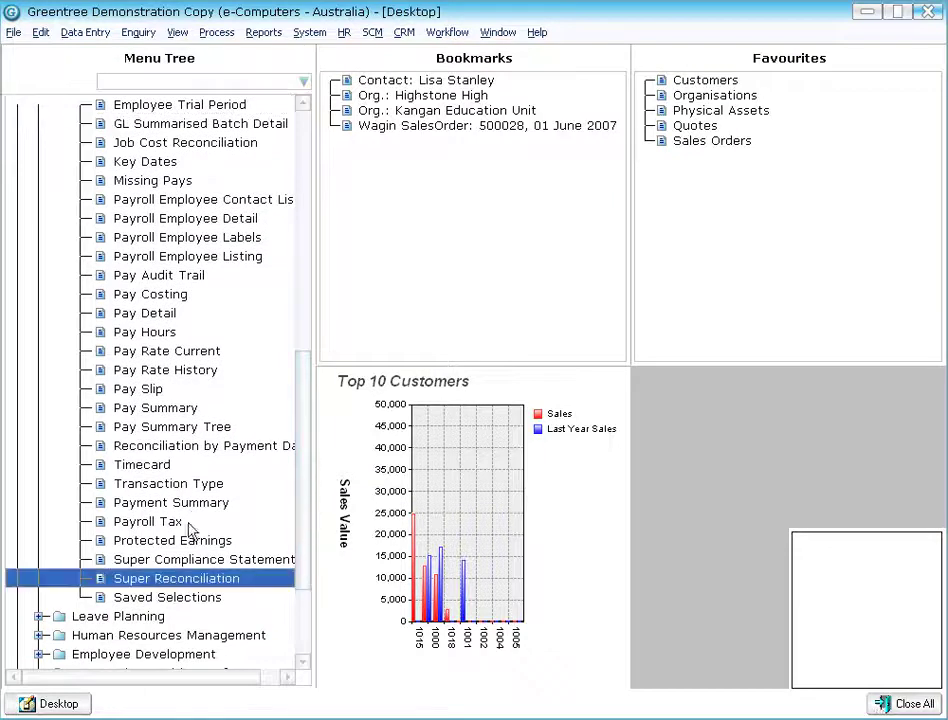
left_click(172, 521)
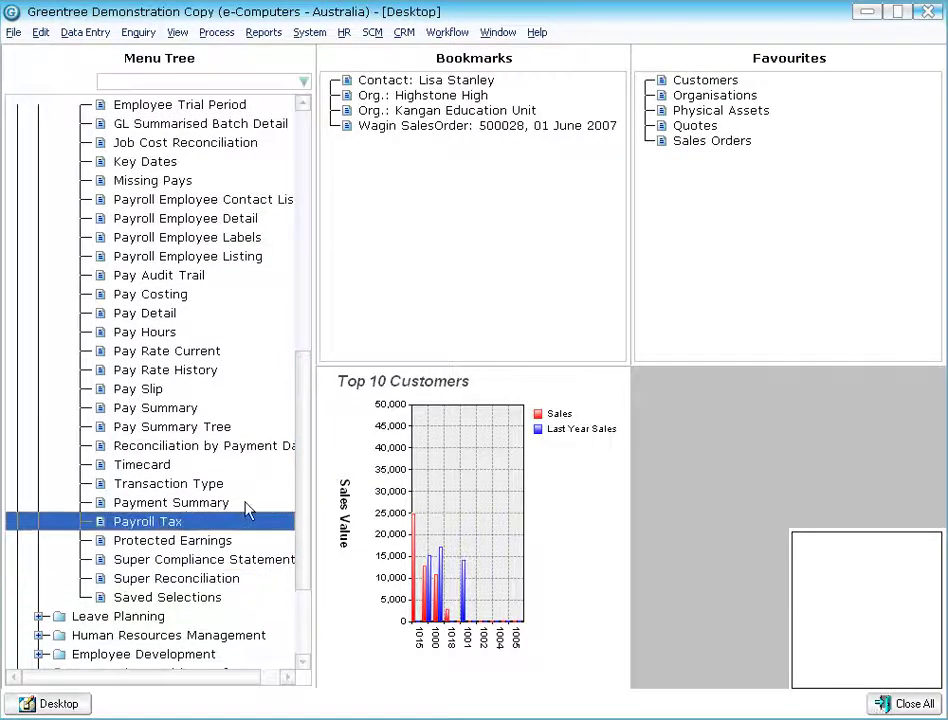
left_click(200, 503)
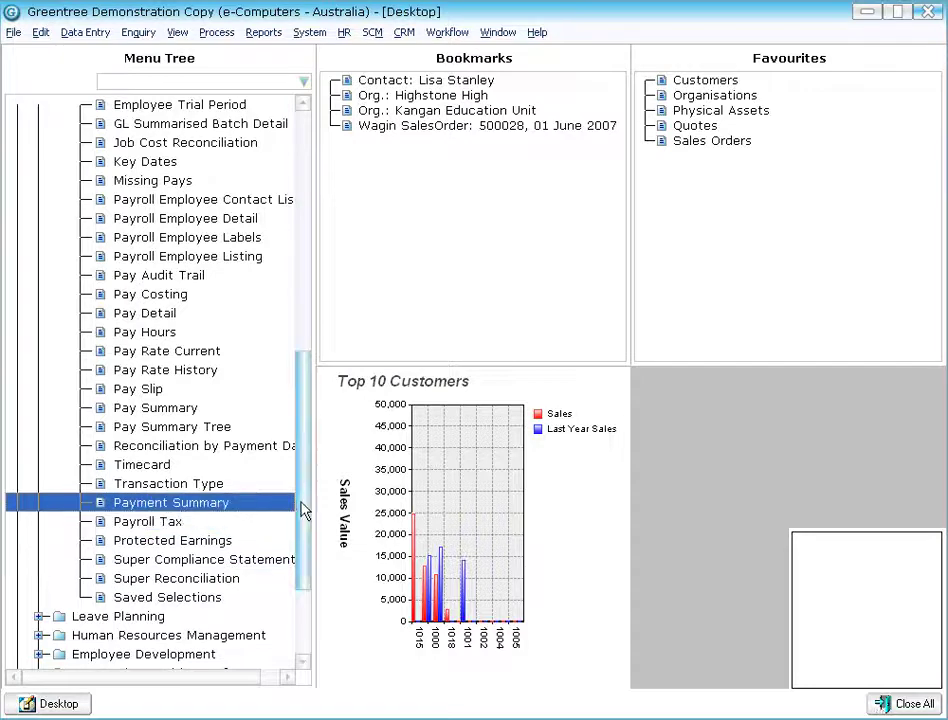
left_click_drag(306, 508, 302, 434)
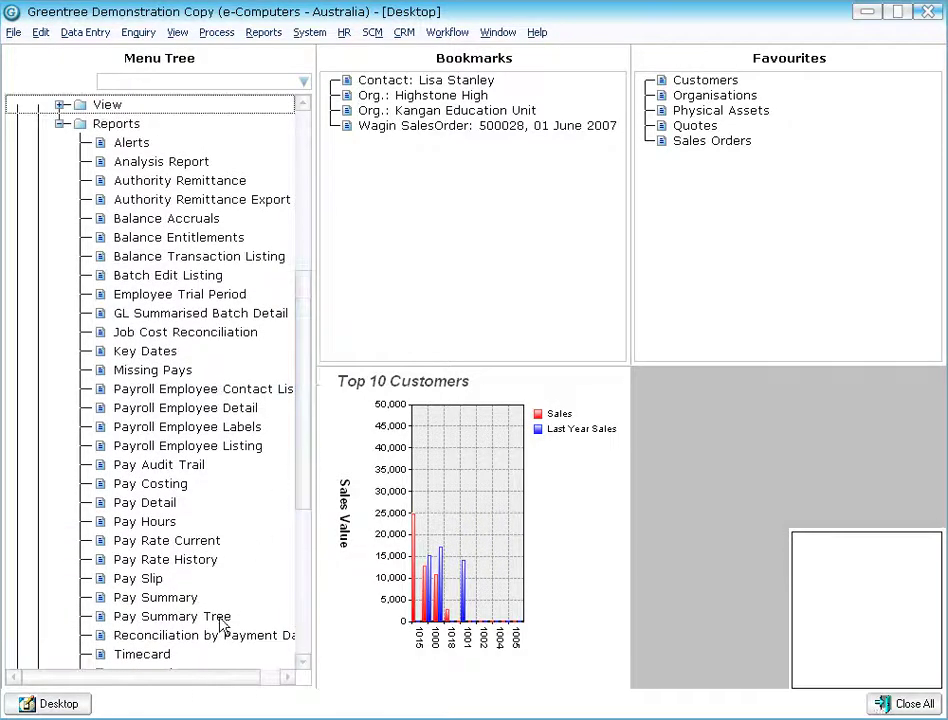
left_click_drag(303, 466, 306, 518)
double_click(166, 561)
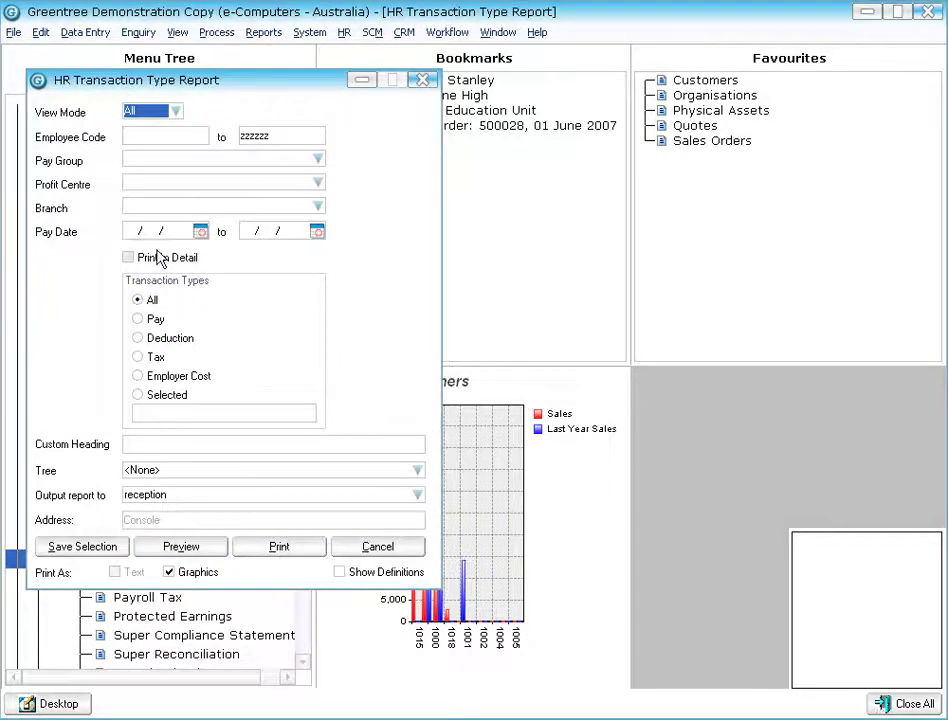
Preview the HR Transaction Type report in detail, limited to Pay transactions.
left_click(155, 257)
left_click(153, 320)
left_click(181, 546)
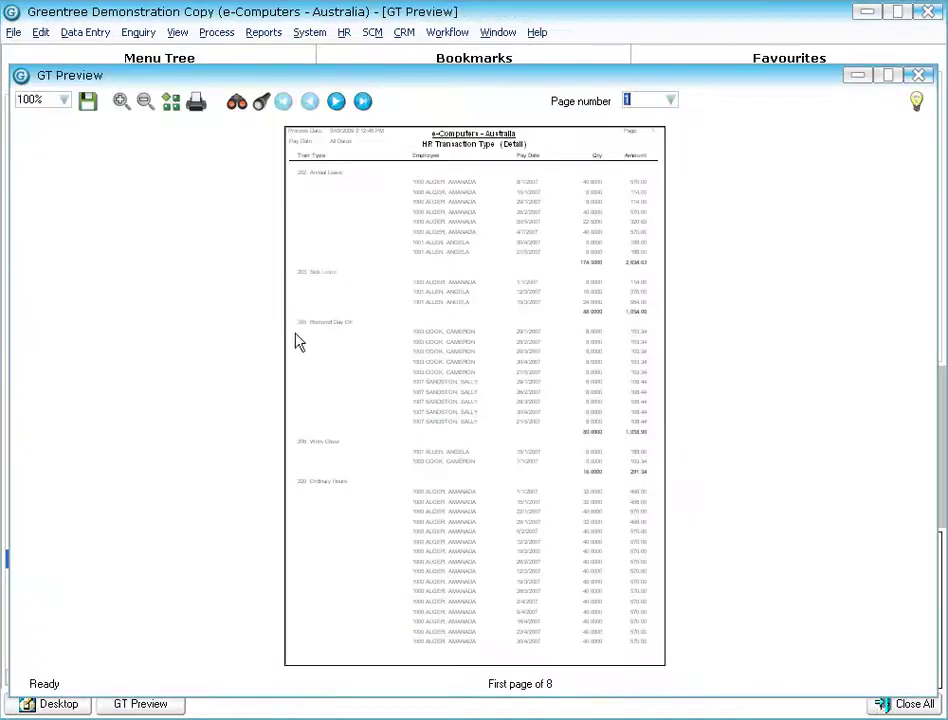
Zoom the preview to 220% and drill into the first annual leave employee's record.
left_click(120, 102)
left_click(120, 102)
left_click(120, 102)
left_click(120, 102)
left_click(120, 102)
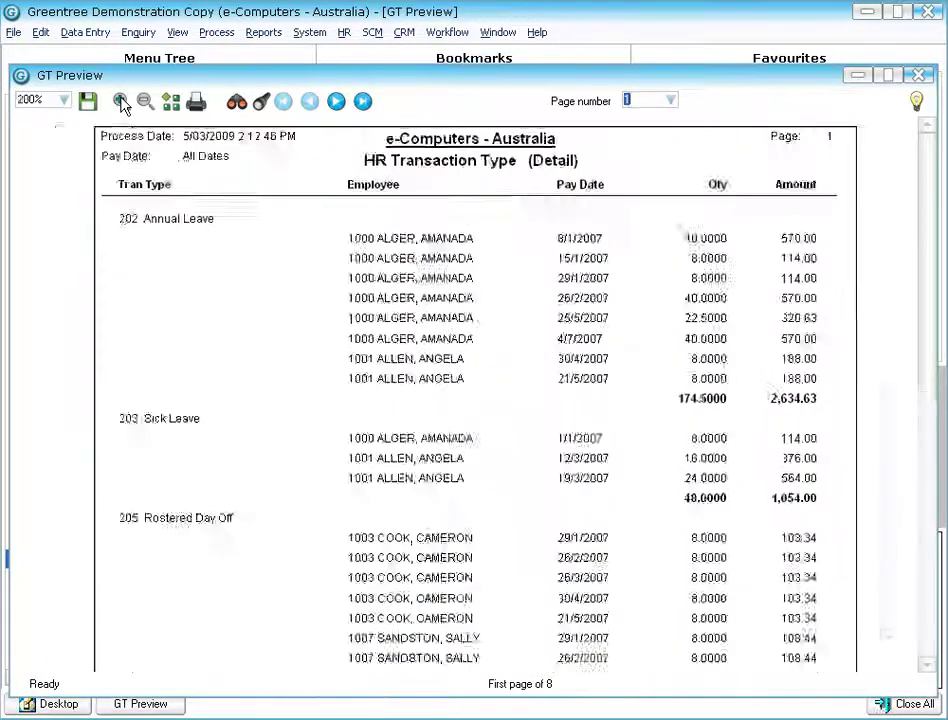
left_click(120, 102)
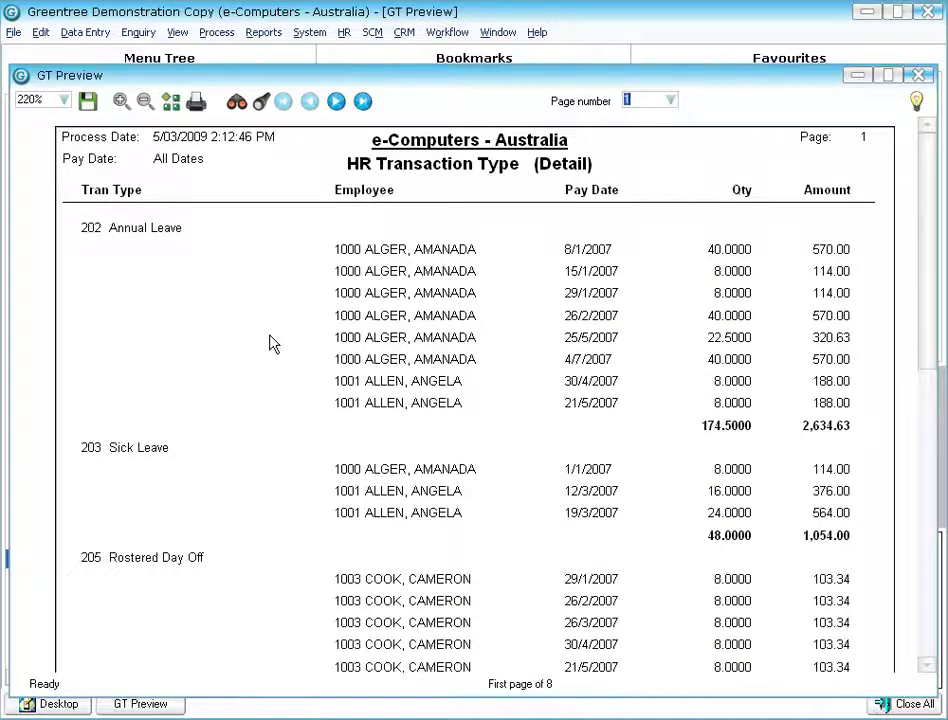
double_click(405, 251)
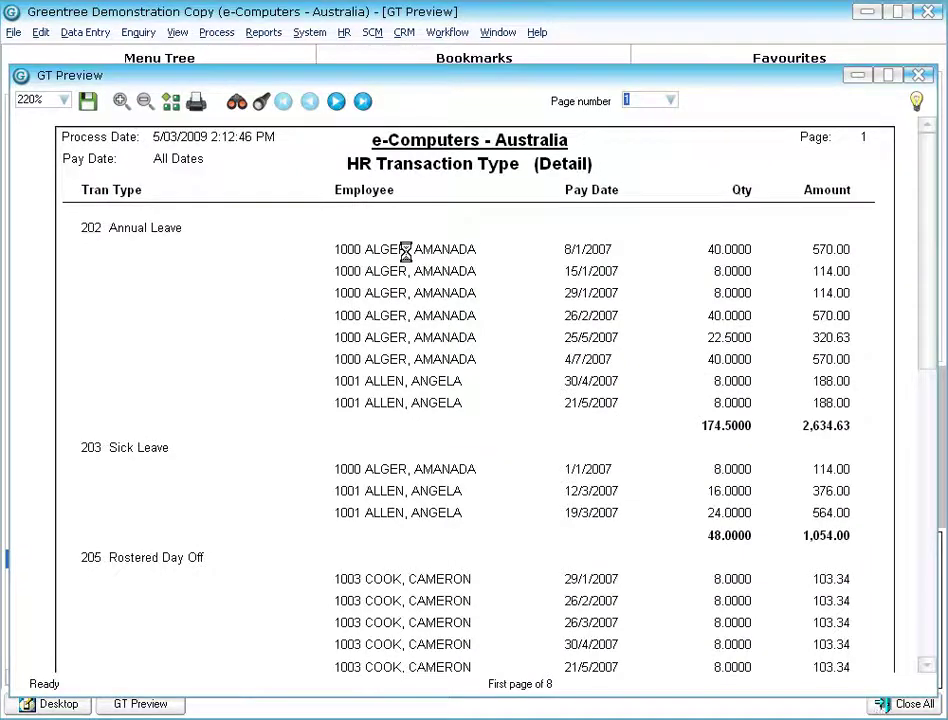